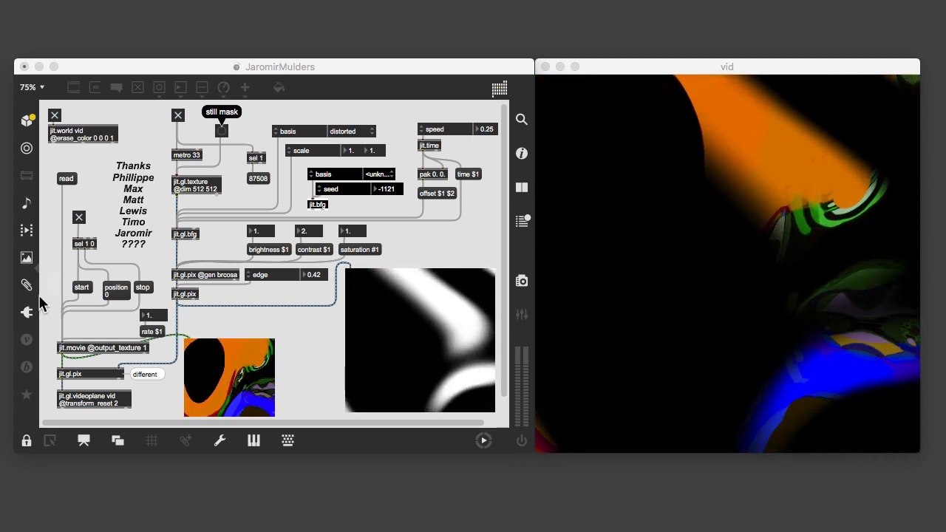
Step: Stop the metro driving the animated mask and repeatedly trigger the still mask bang to generate new static masks
click(179, 119)
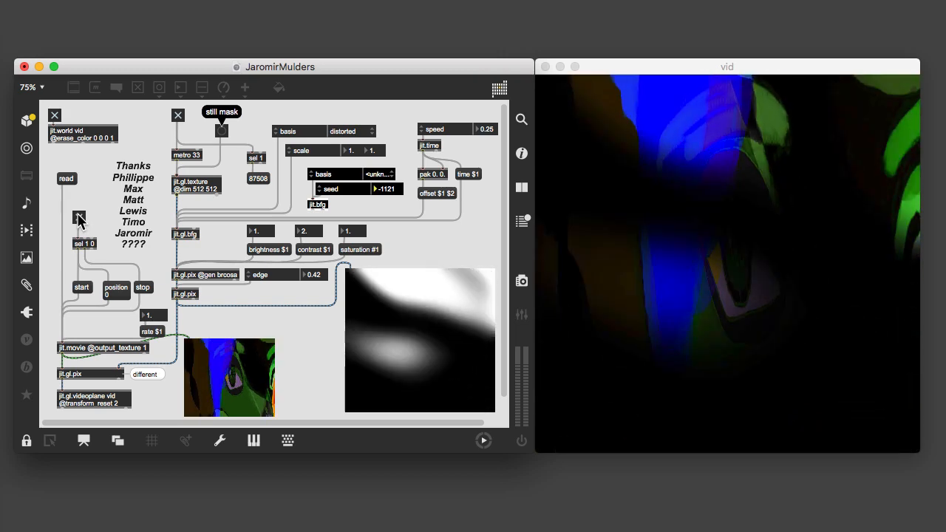
click(179, 117)
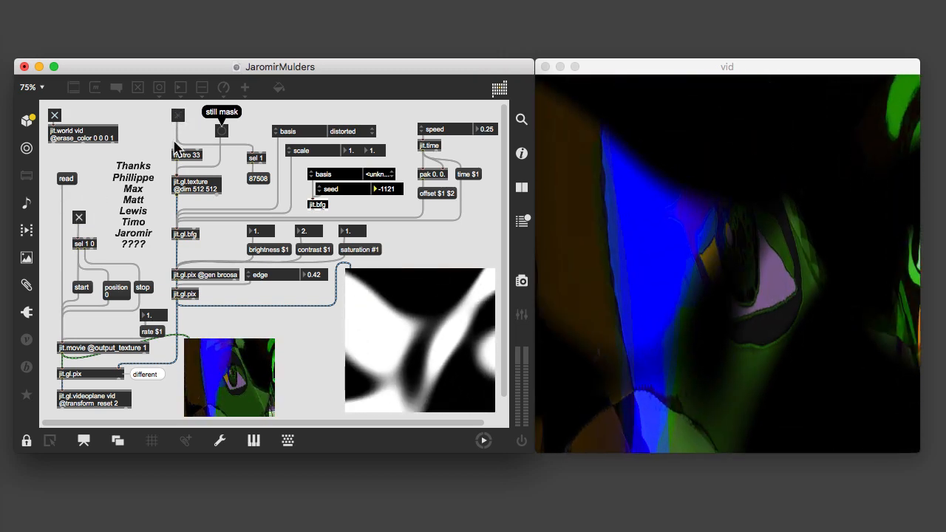
click(222, 133)
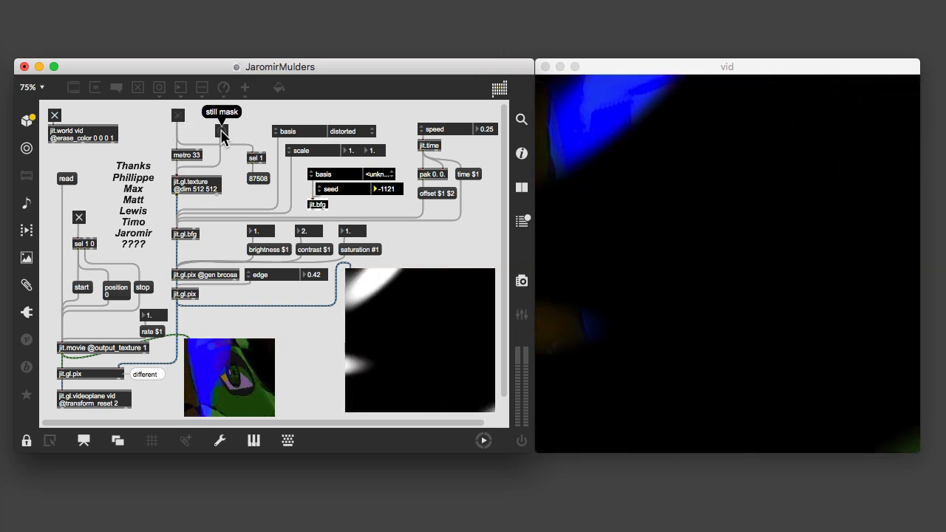
click(221, 131)
click(222, 132)
click(221, 132)
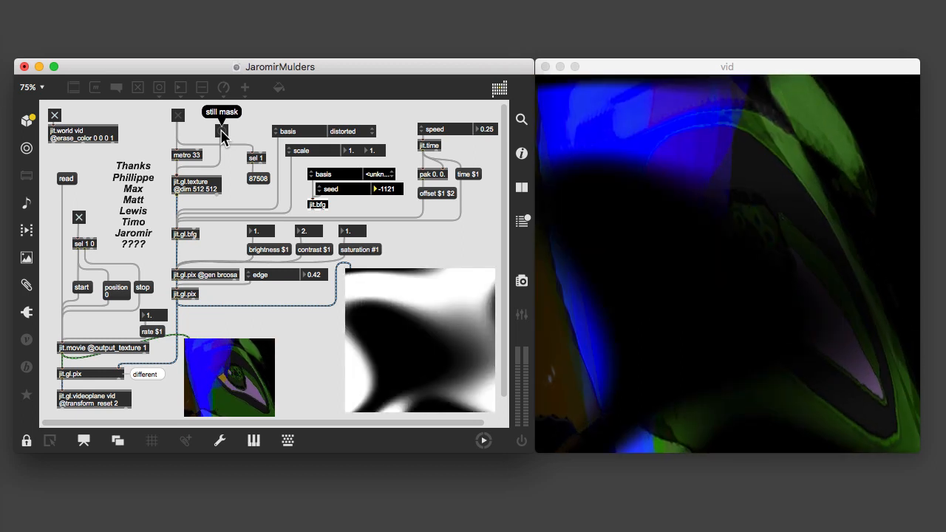
click(222, 131)
click(221, 132)
click(221, 131)
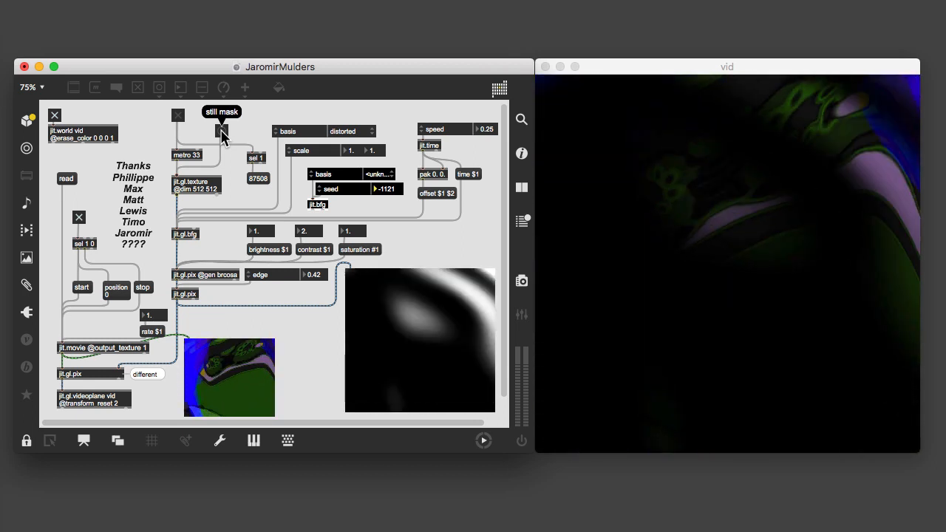
click(222, 131)
click(221, 131)
click(222, 131)
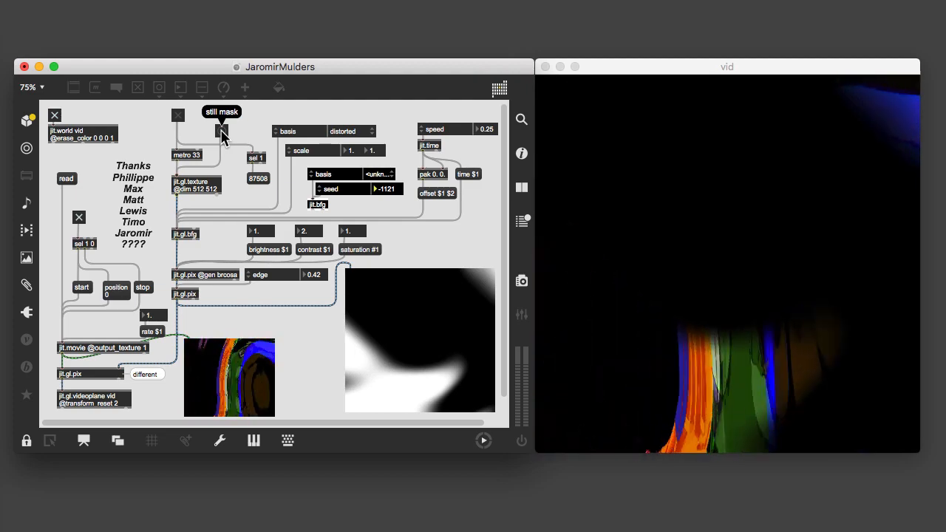
click(222, 131)
click(221, 132)
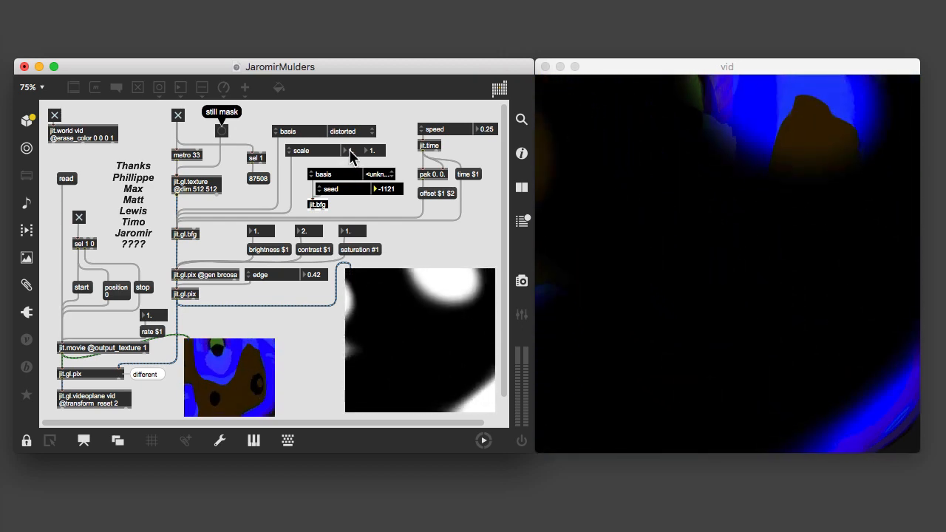
Step: Set the edge parameter of the mask's jit.gl.pix to 0.17
click(351, 151)
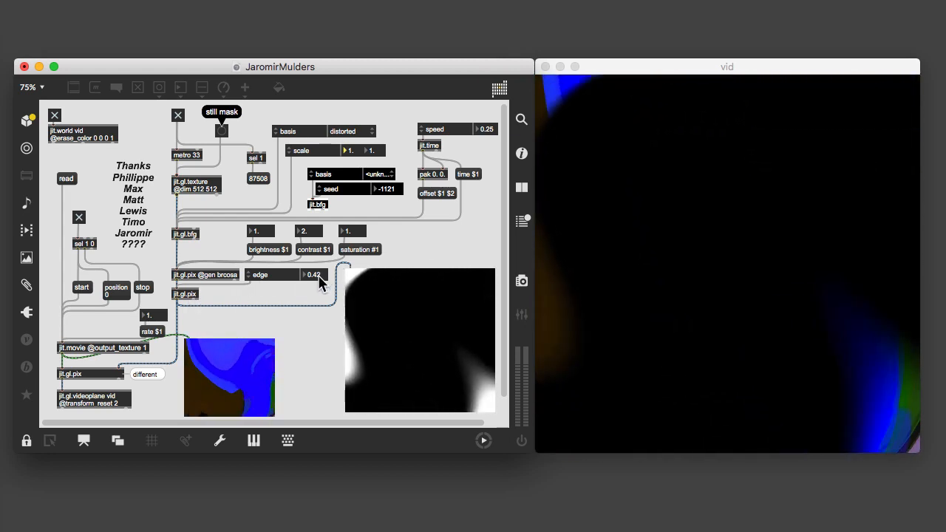
click(320, 277)
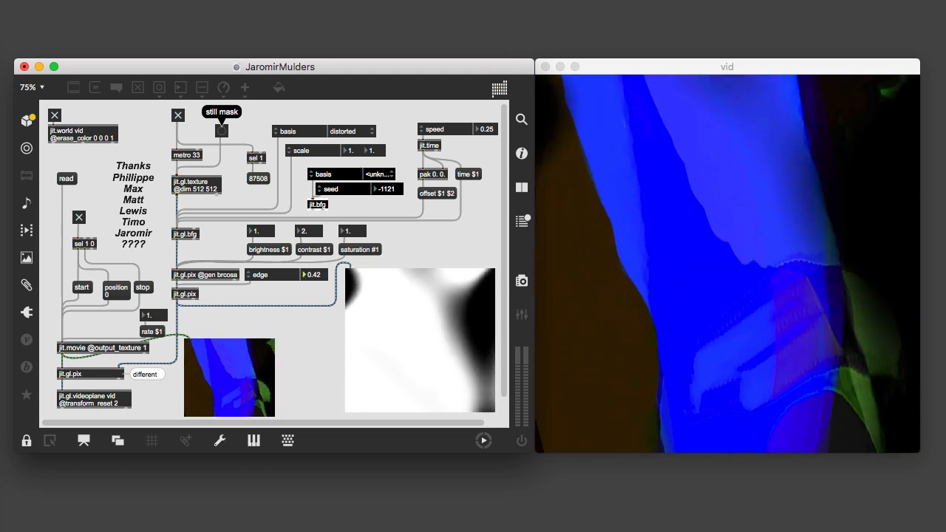
mouse_move(320, 277)
mouse_down()
mouse_move(320, 237)
mouse_move(317, 288)
mouse_up()
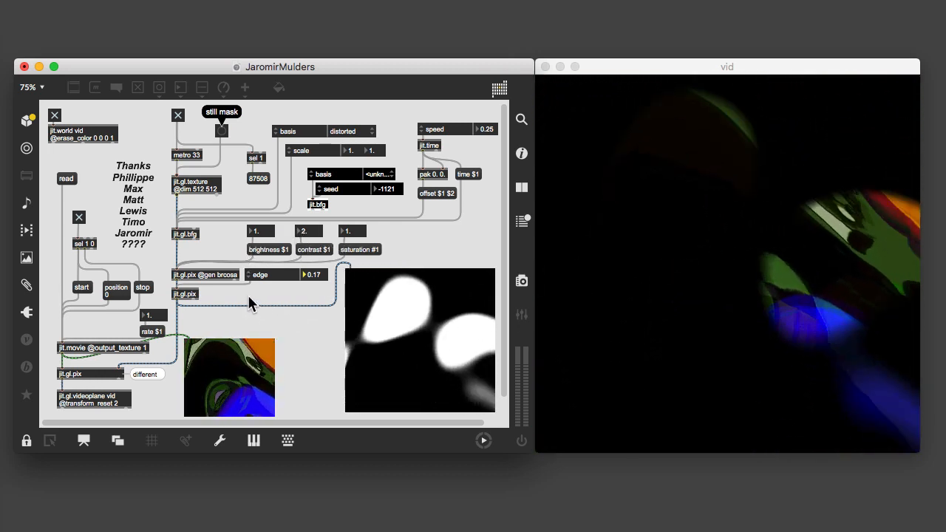
mouse_move(306, 234)
mouse_down()
mouse_move(306, 224)
mouse_move(306, 235)
mouse_up()
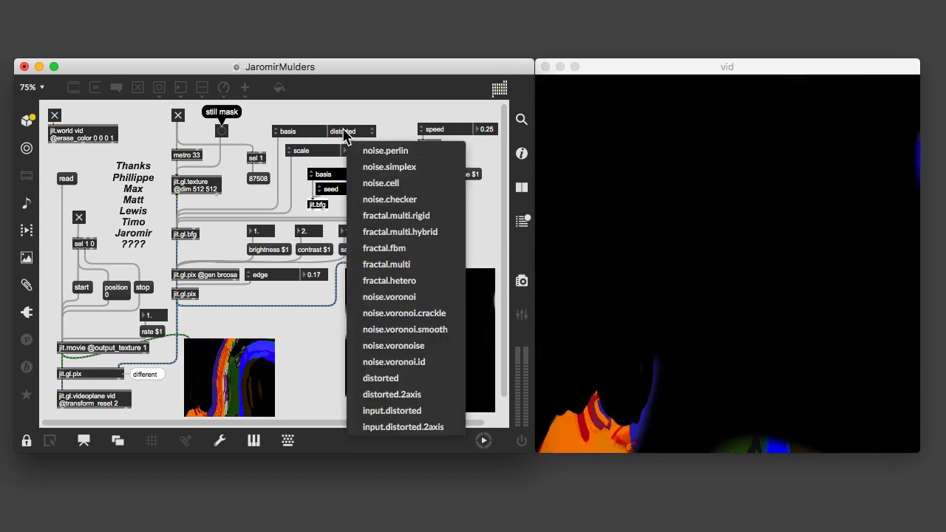
Step: Try noise.perlin, noise.cell and noise.checker in turn as the basis of jit.gl.bfg
click(358, 152)
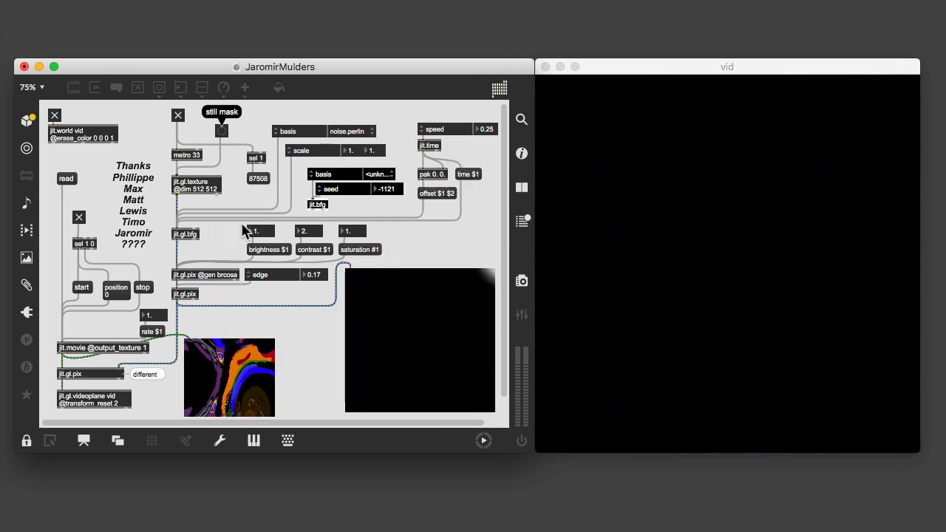
click(348, 135)
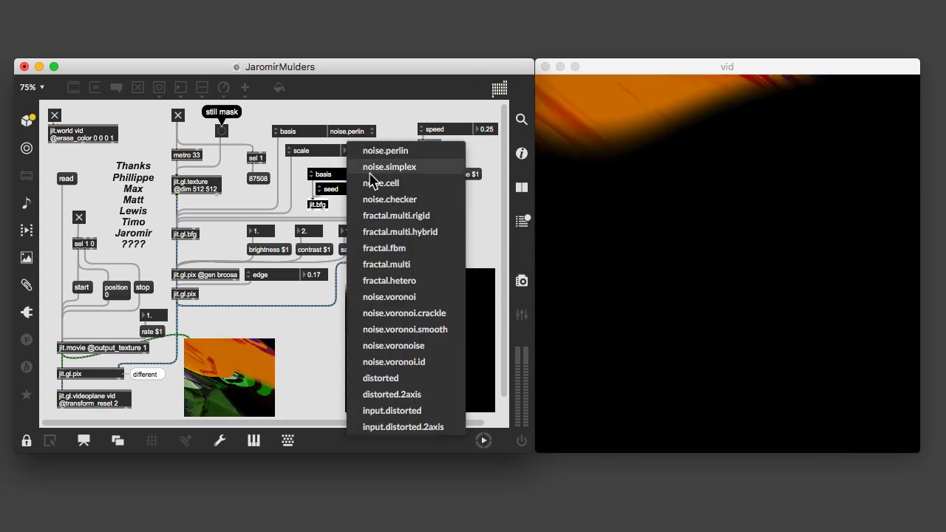
click(377, 184)
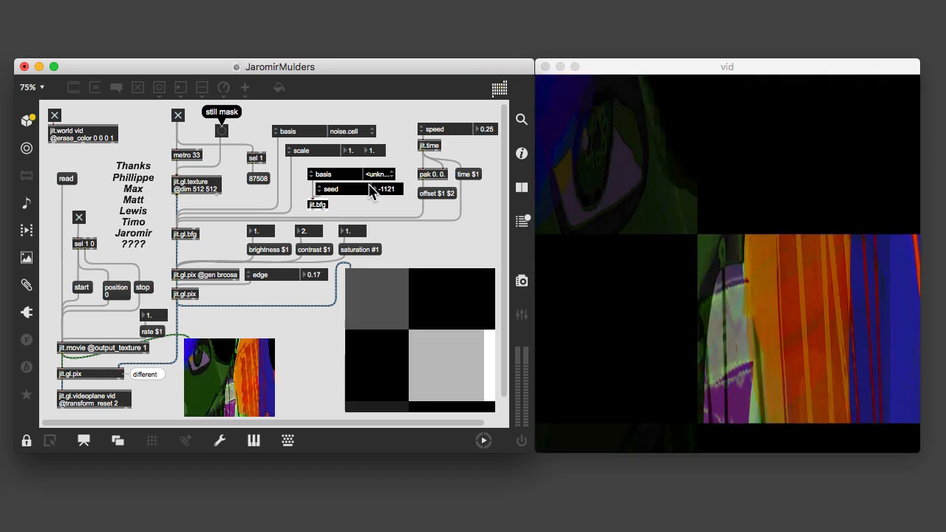
click(349, 133)
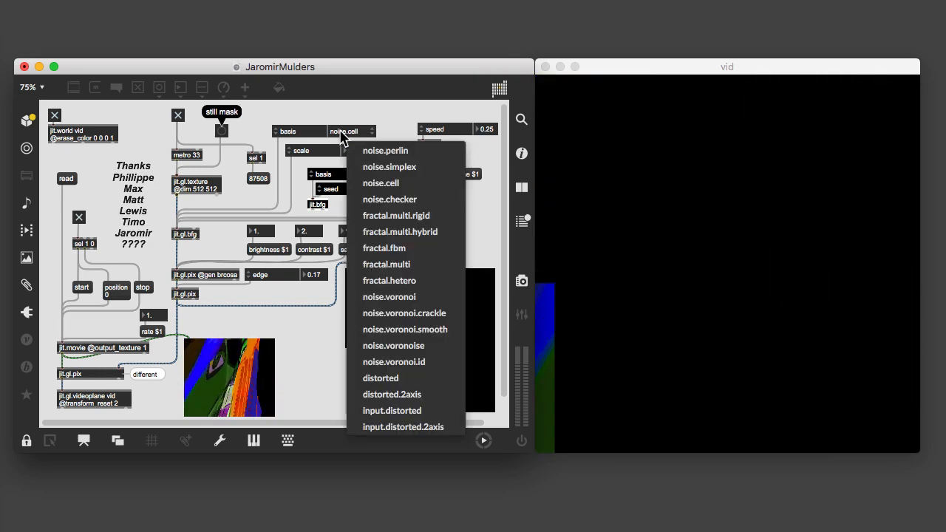
click(376, 199)
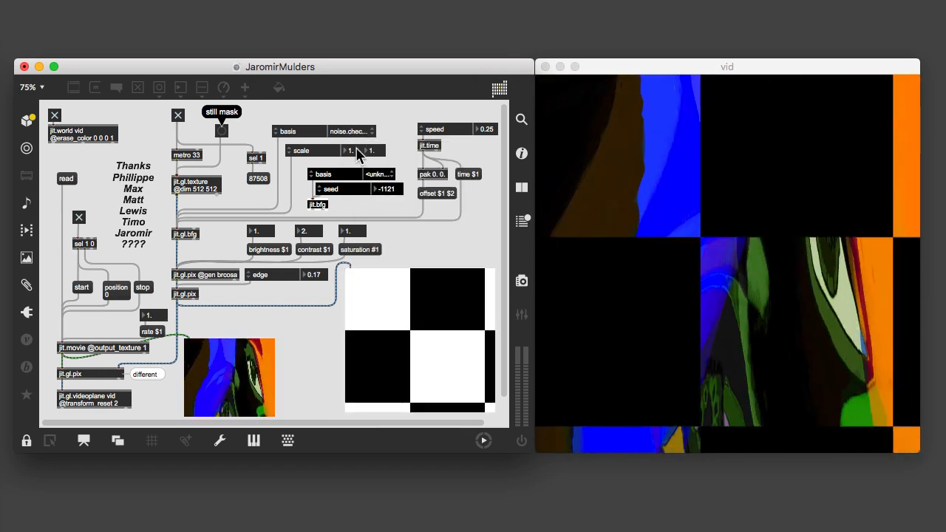
Step: Try noise.voronoise, fractal.multi and noise.voronoise again as the basis of jit.gl.bfg
click(352, 134)
click(352, 133)
click(353, 132)
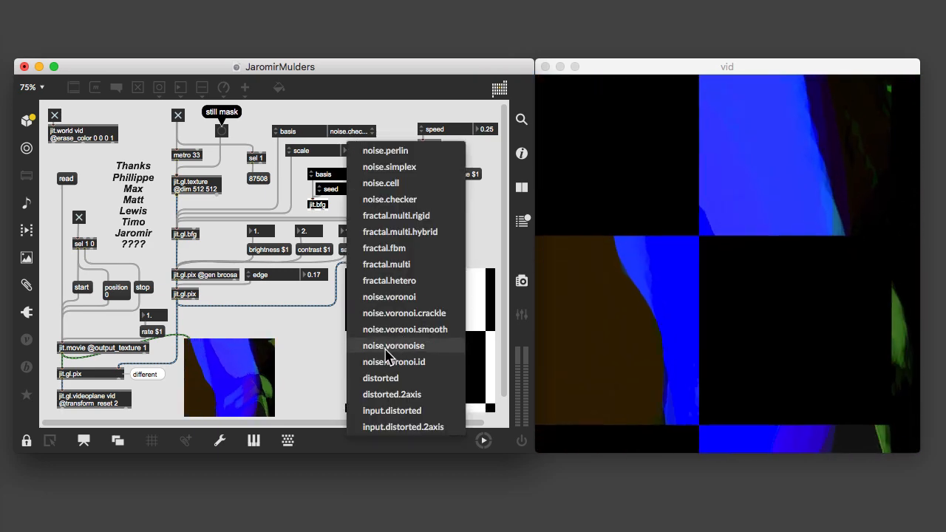
click(385, 348)
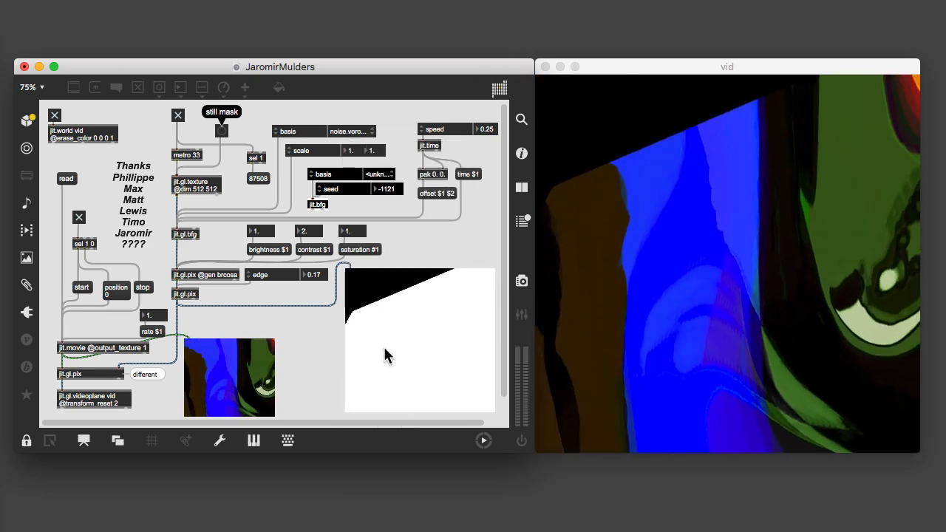
click(353, 132)
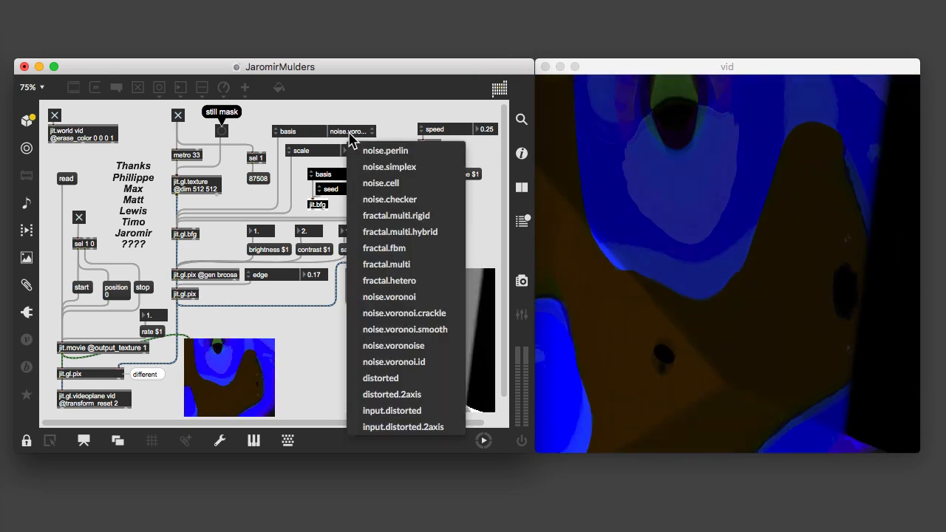
click(386, 264)
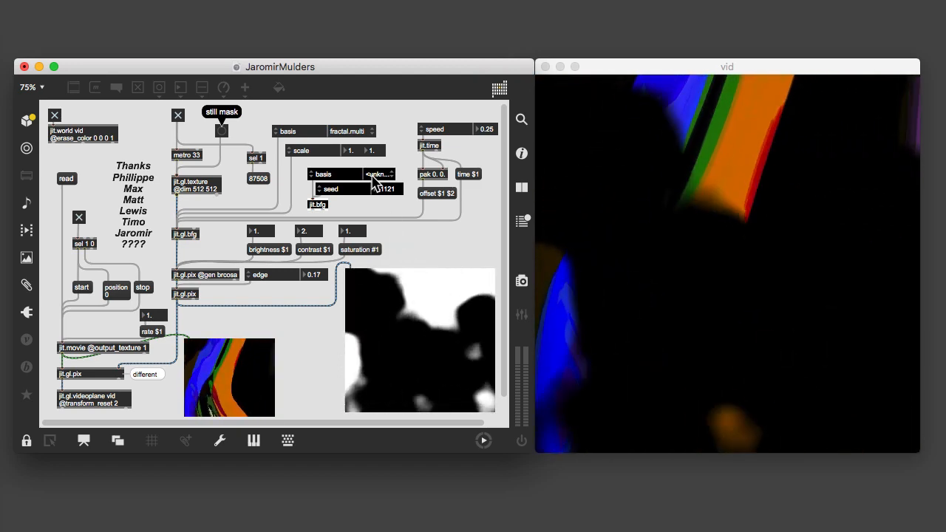
click(377, 175)
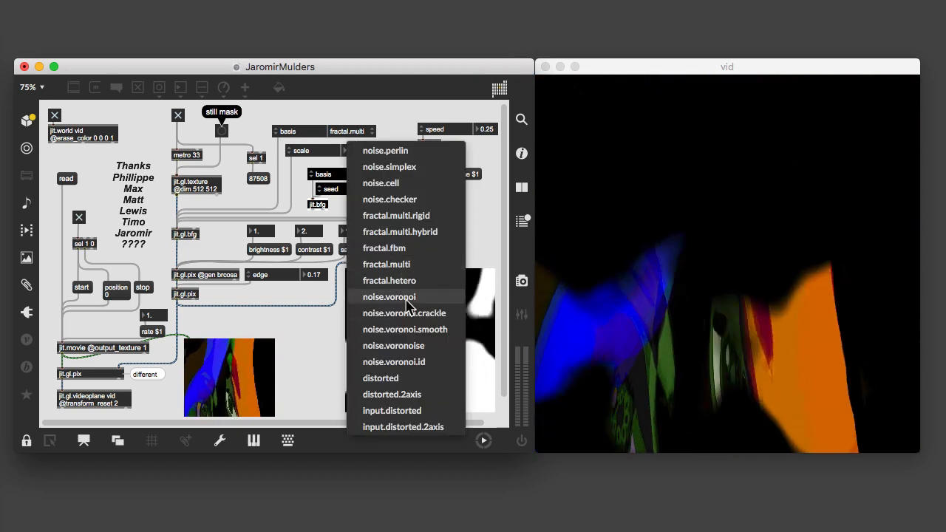
click(399, 349)
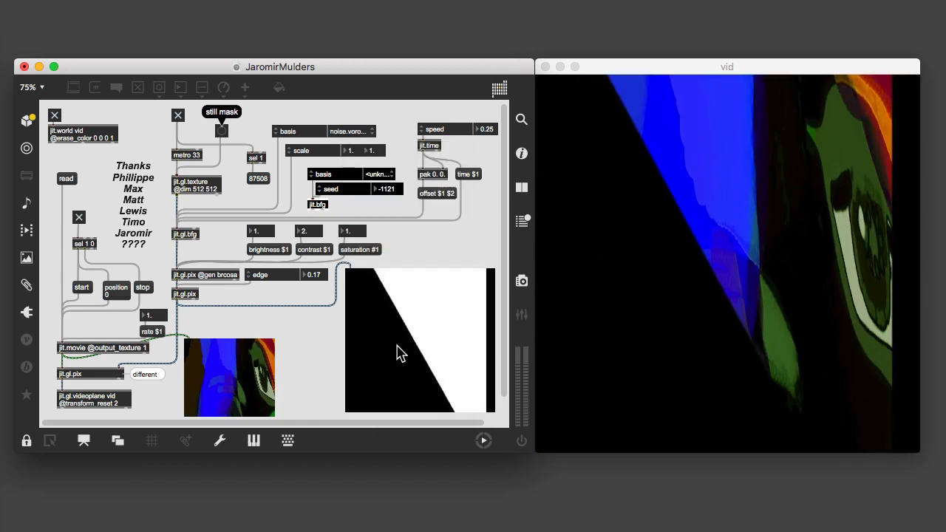
Step: Set the basis of jit.gl.bfg to noise.perlin and view the basis options offered for the separate jit.bfg object
click(345, 133)
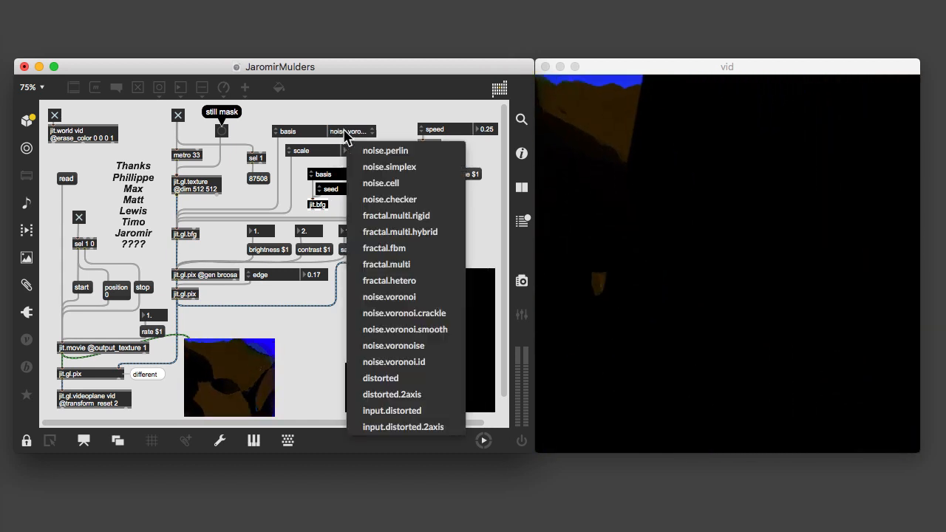
click(363, 150)
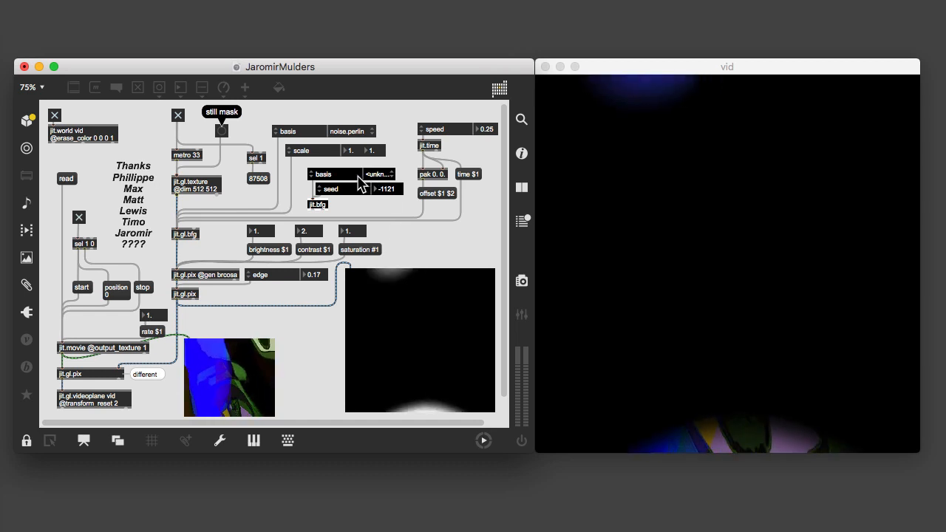
click(376, 175)
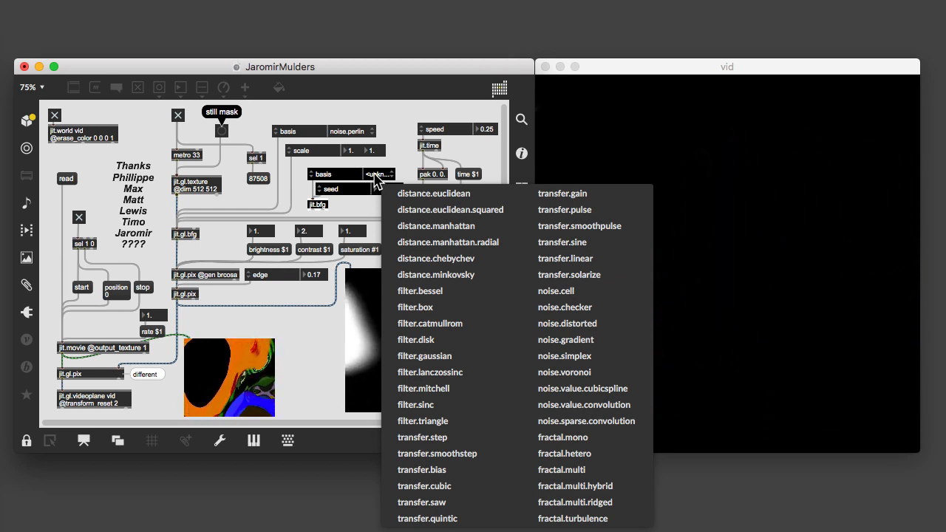
click(381, 164)
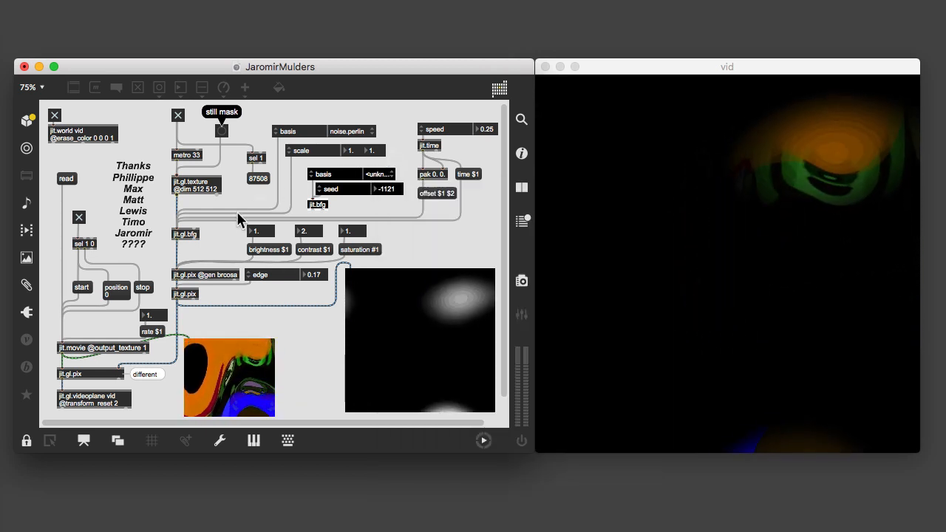